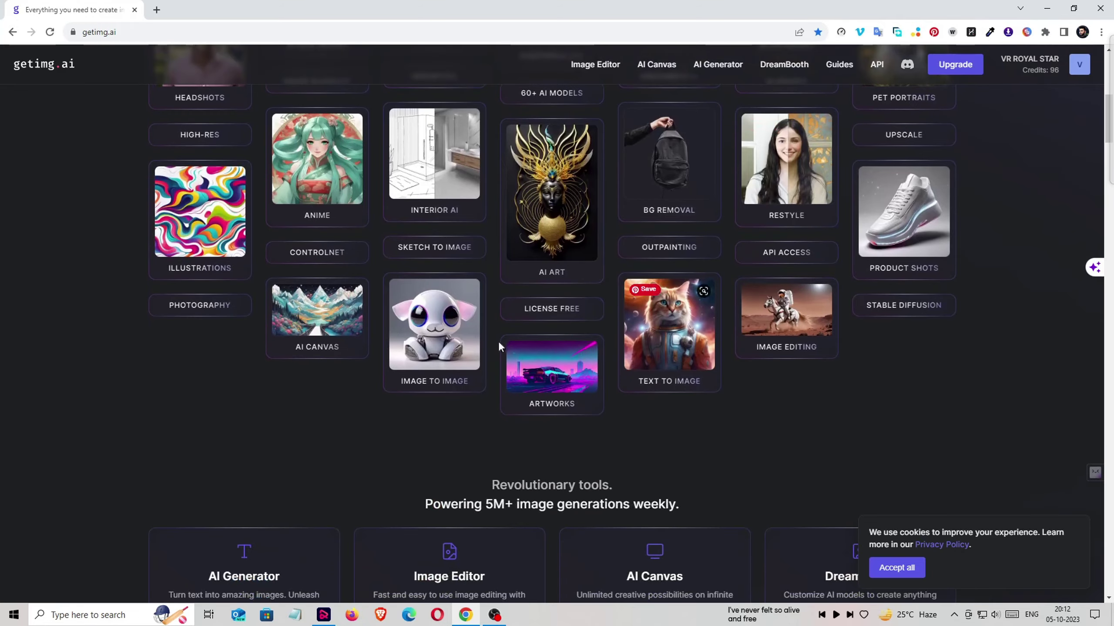
Step: Open the Image Editor from the getimg.ai homepage and load the portrait photo of the woman in the hat
scroll(578, 408, "down", 9)
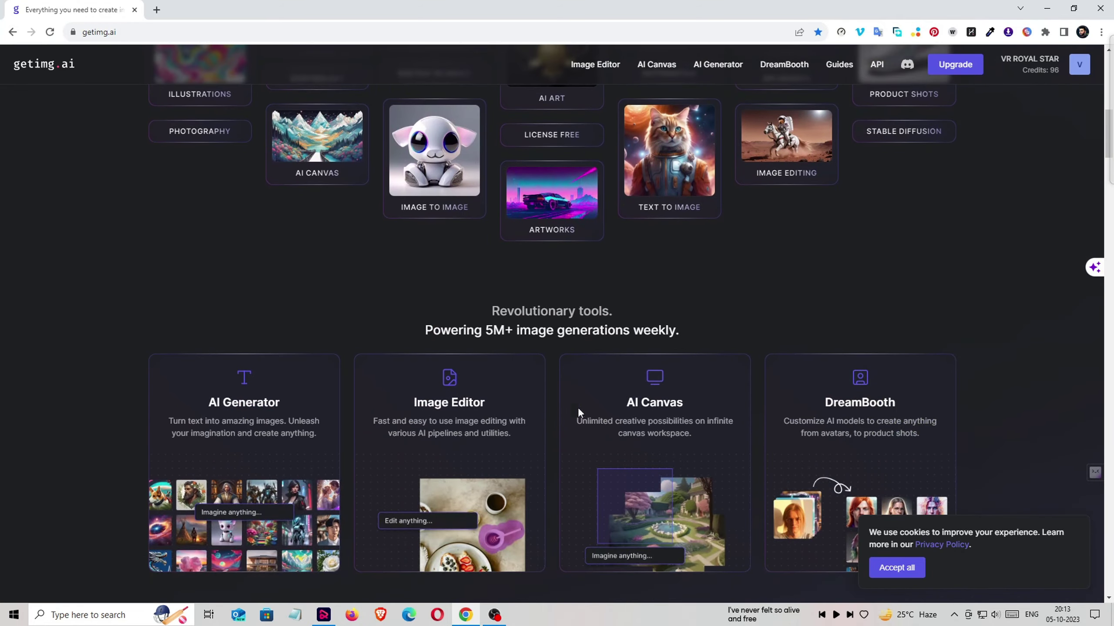
scroll(604, 414, "up", 5)
scroll(604, 412, "up", 15)
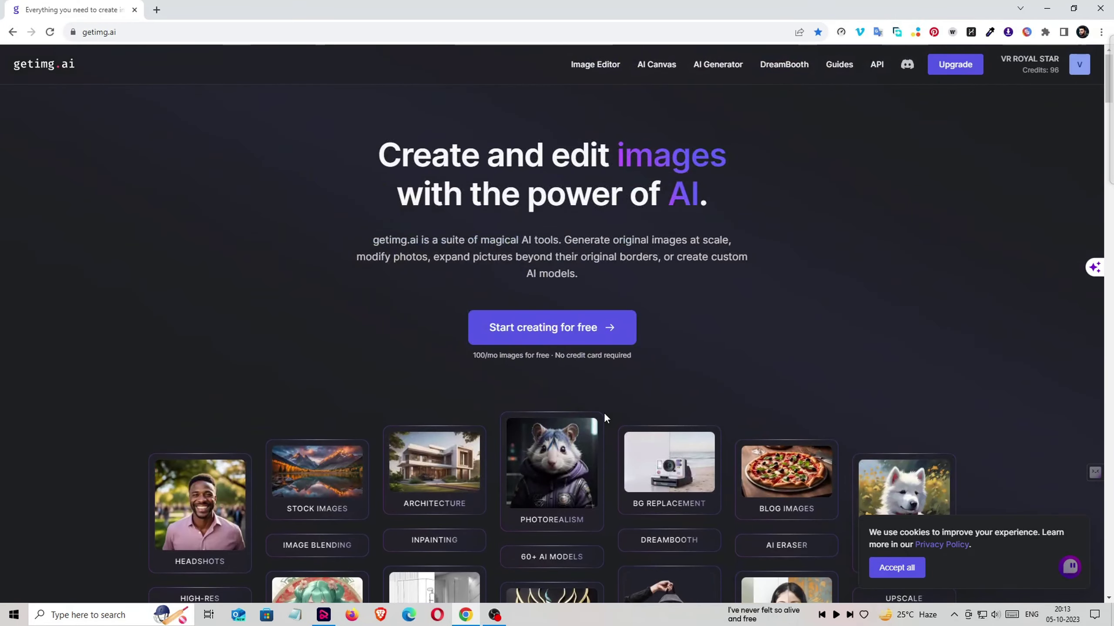
left_click(583, 64)
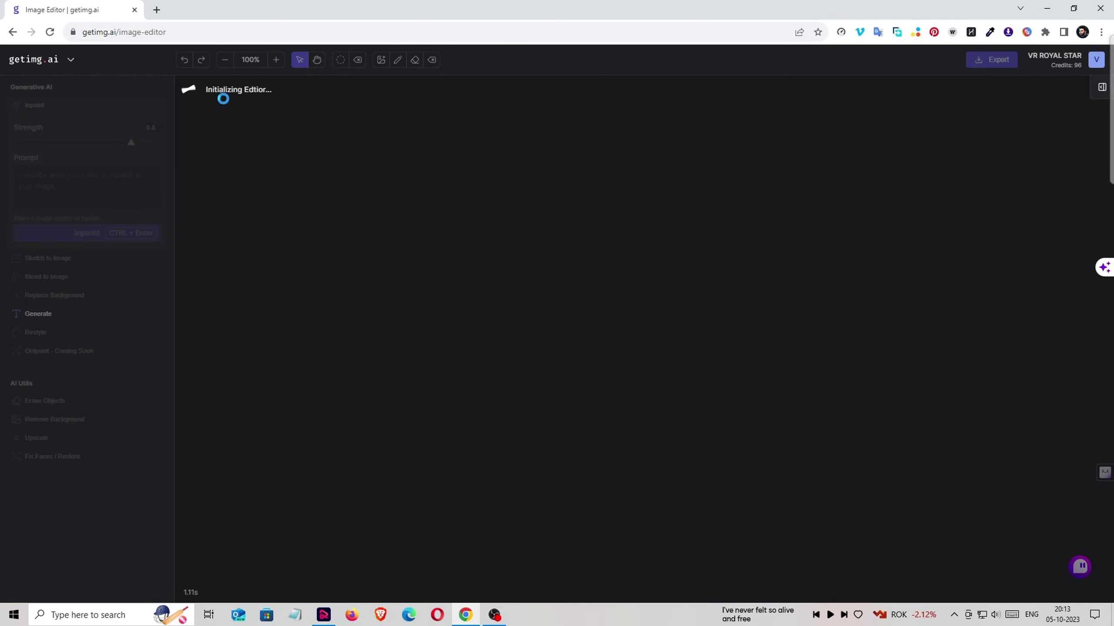
left_click(598, 426)
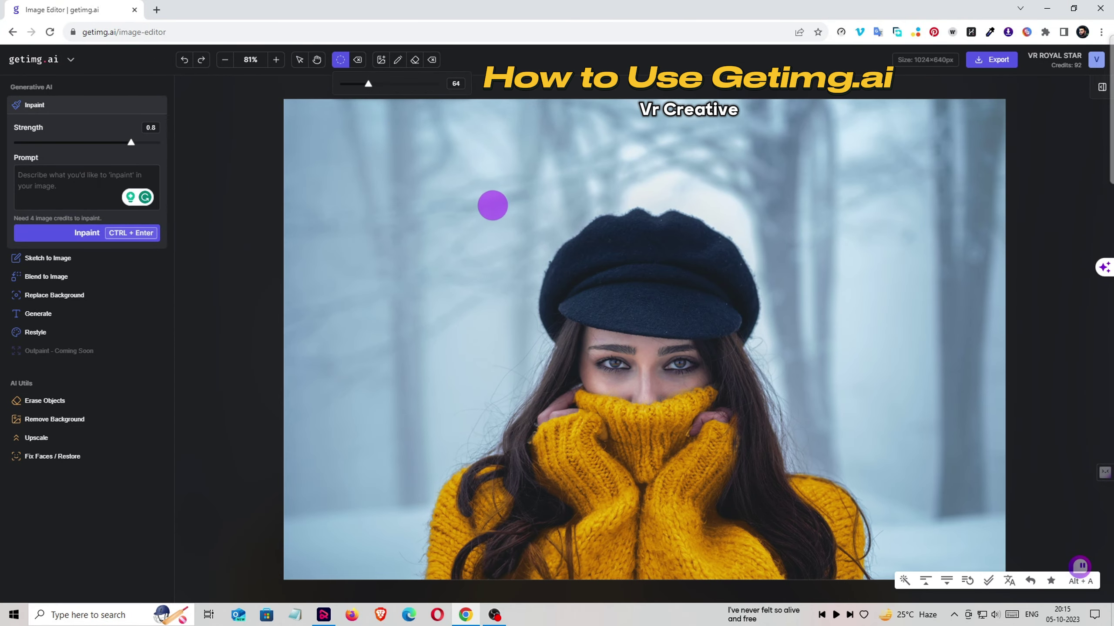
Step: Mask the woman's hat with the inpaint brush at size 107 and inpaint it with the prompt "hair"
left_click_drag(369, 84, 391, 84)
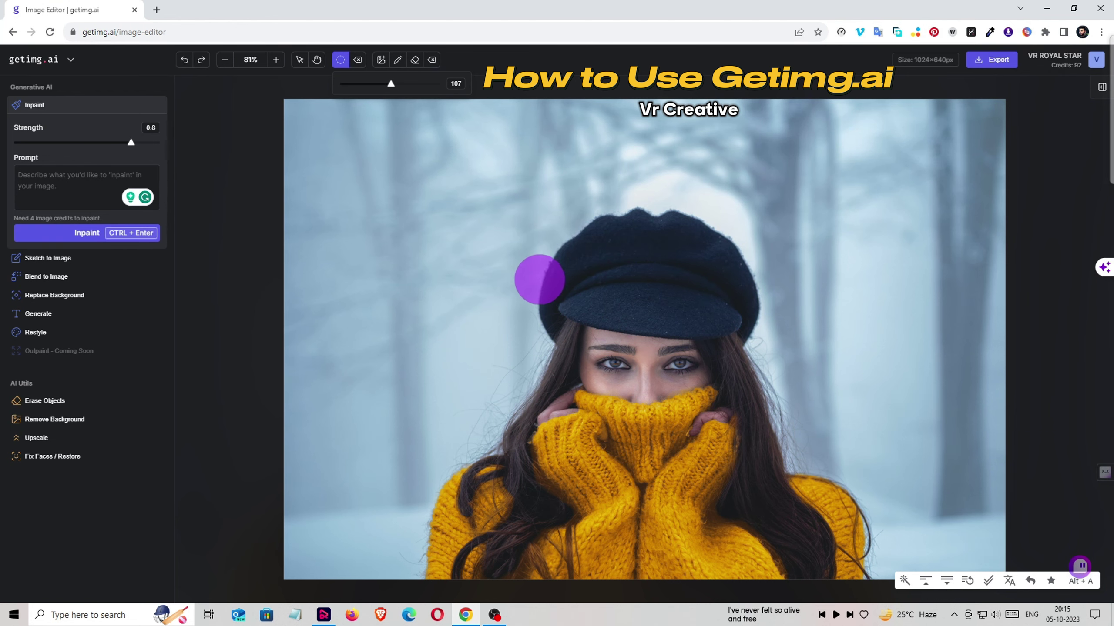
mouse_move(547, 304)
left_mouse_down()
mouse_move(542, 319)
mouse_move(543, 295)
mouse_move(732, 319)
mouse_move(746, 285)
mouse_move(701, 210)
mouse_move(562, 246)
mouse_move(591, 276)
mouse_move(719, 299)
mouse_move(634, 281)
mouse_move(552, 234)
left_mouse_up()
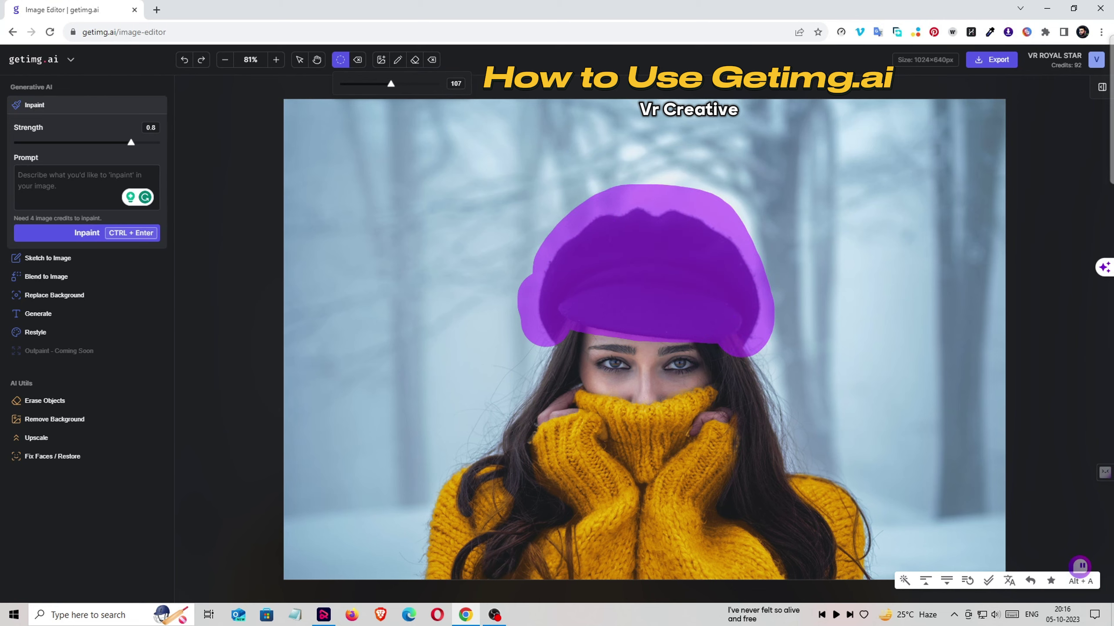
left_click(69, 176)
type("hair")
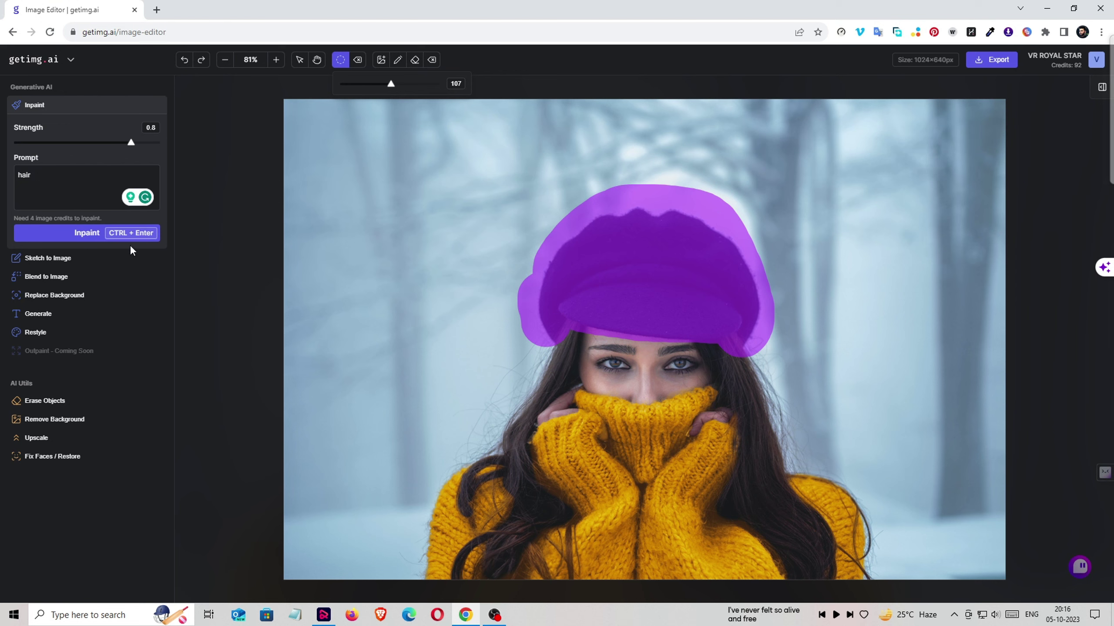
left_click(126, 232)
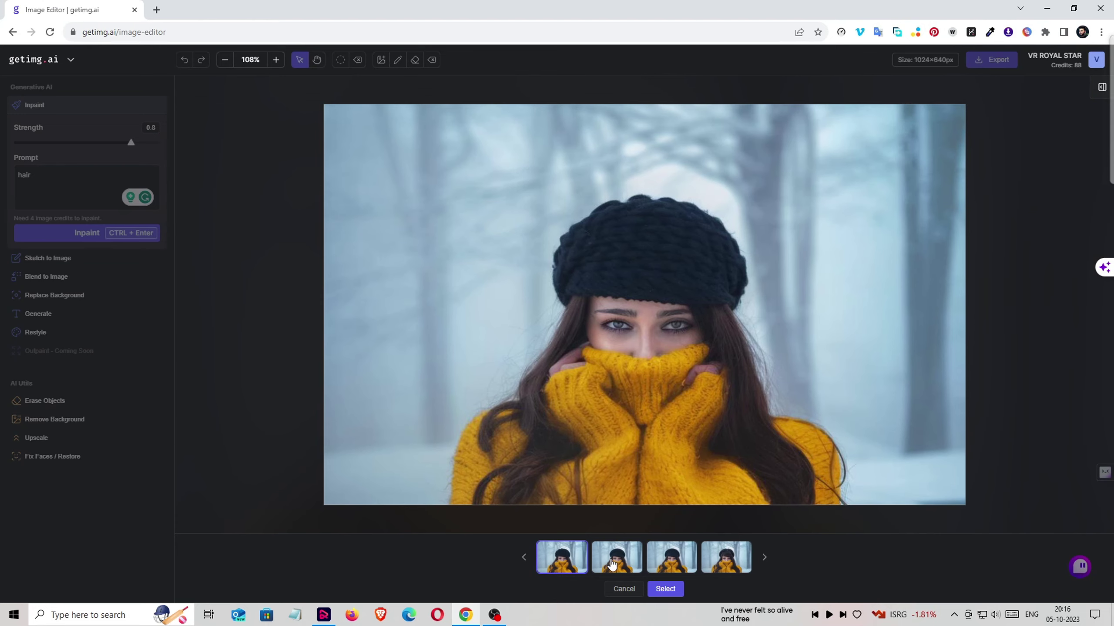
Step: Compare the generated hair variants and apply the fourth one to the photo
left_click(663, 560)
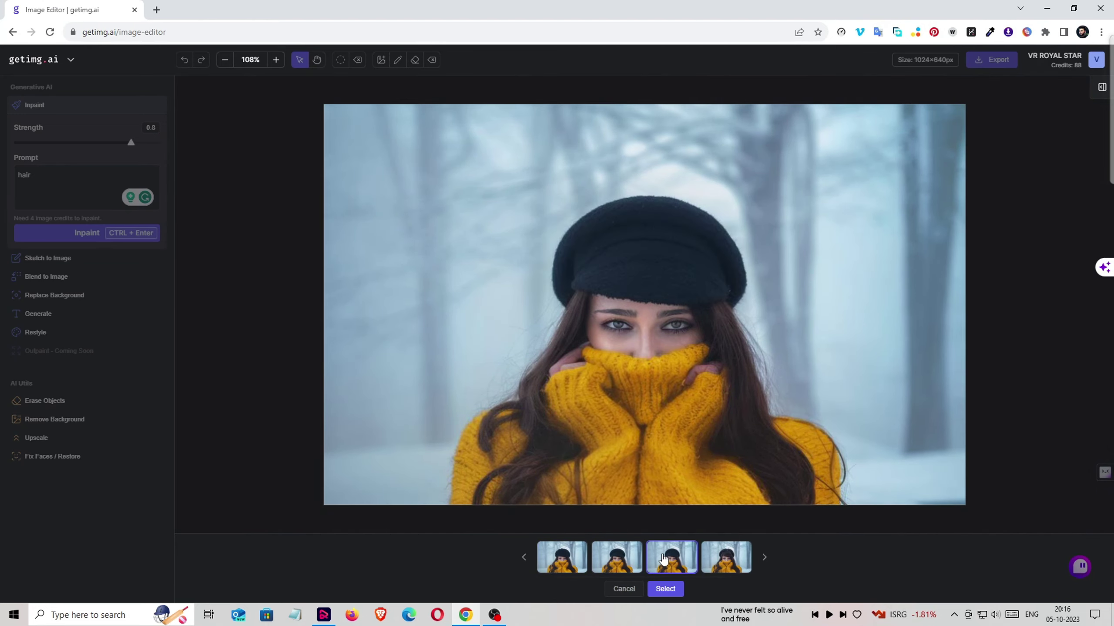
left_click(723, 563)
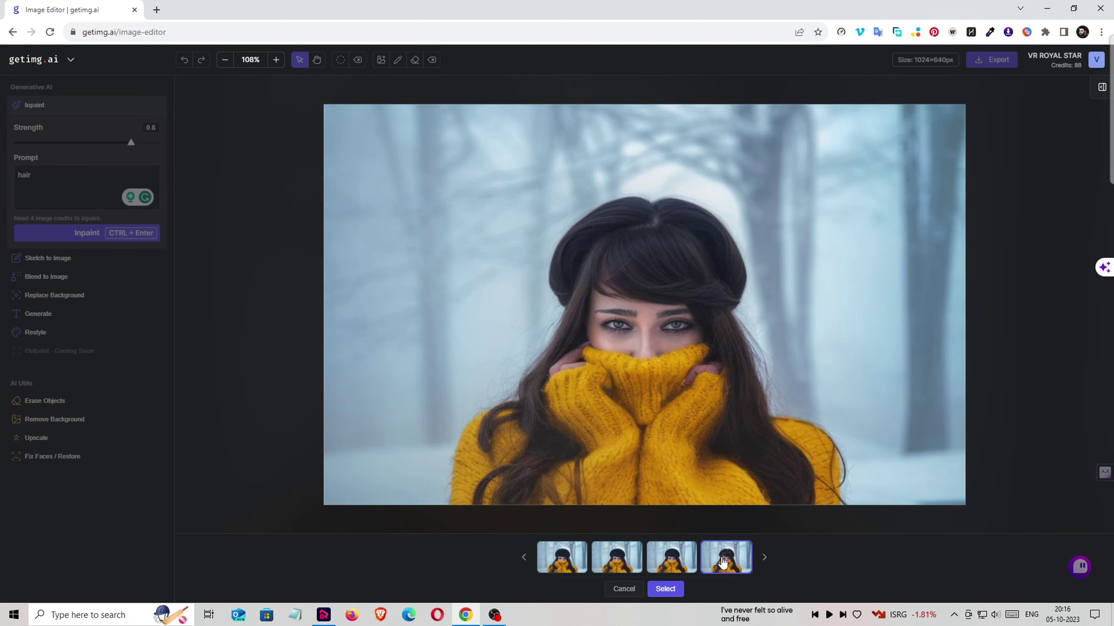
left_click(665, 589)
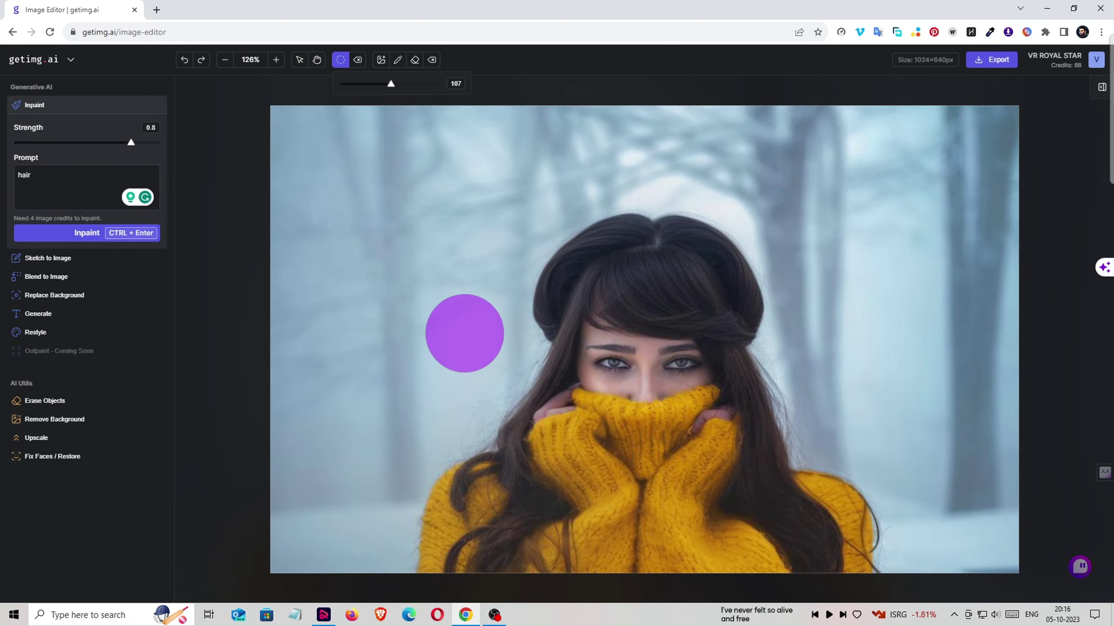
Step: Mask the woman's eyes with the inpaint brush at size 73 and inpaint with the prompt "add sunglasses"
scroll(608, 495, "down", 4)
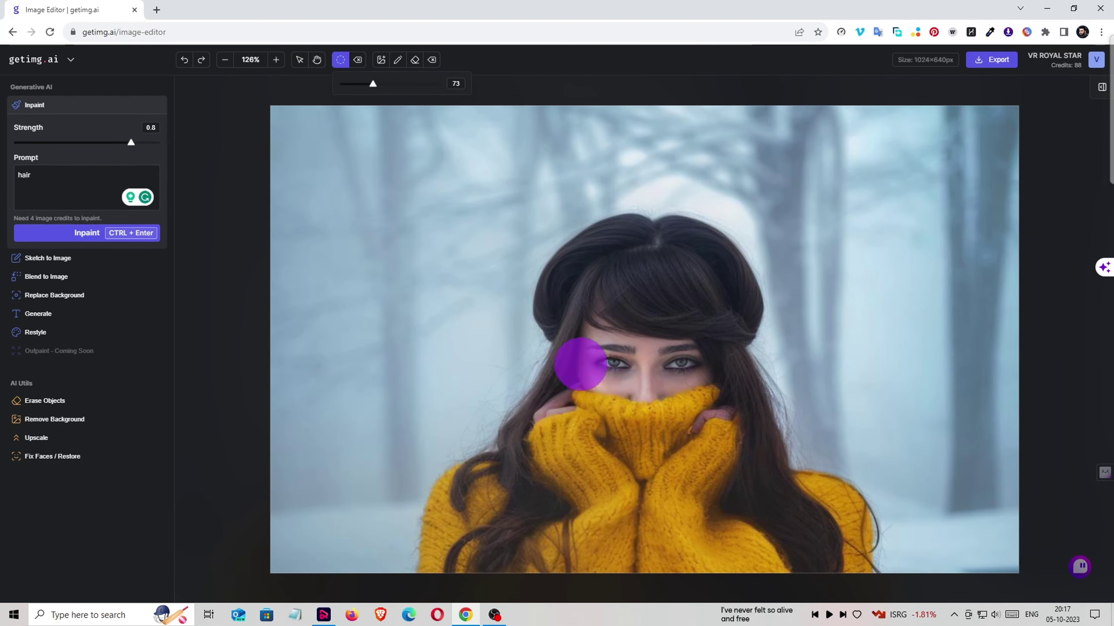
left_click_drag(580, 364, 704, 365)
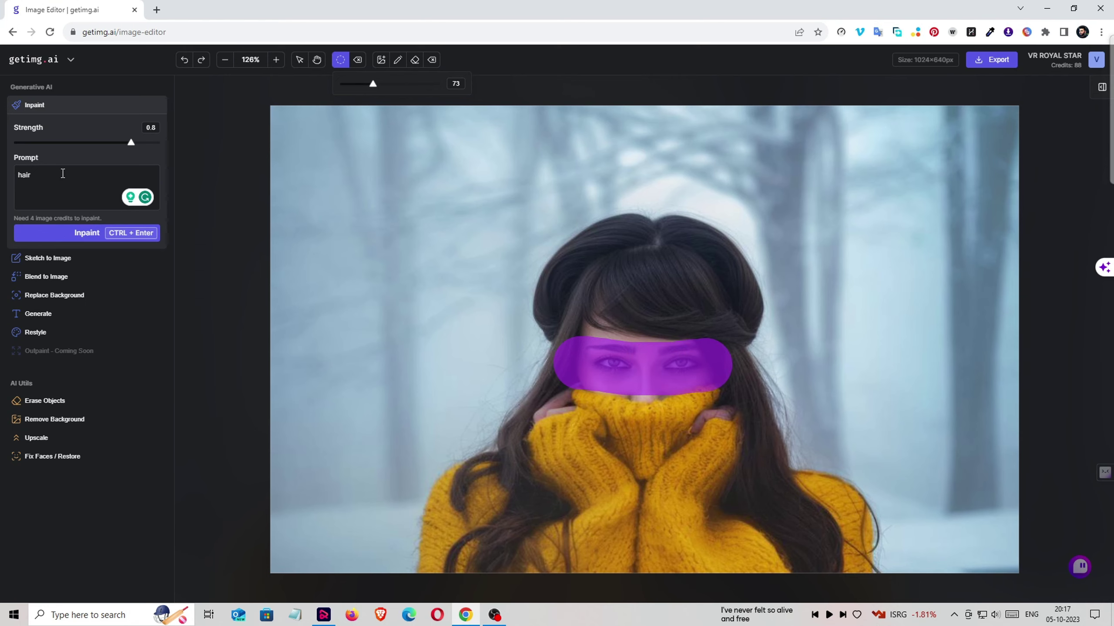
left_click_drag(63, 173, 19, 172)
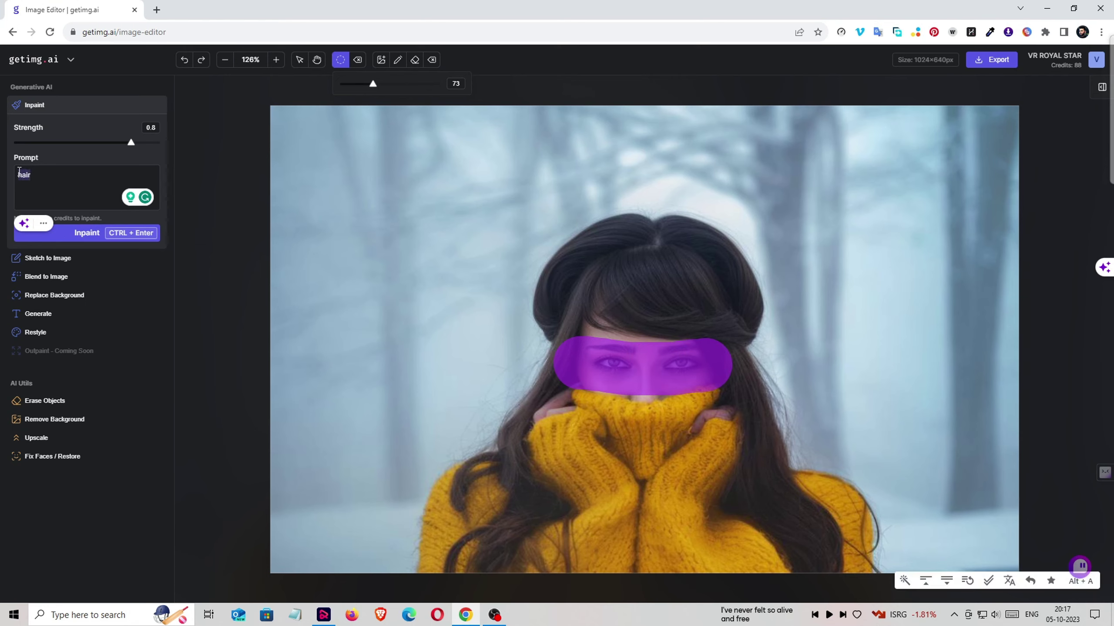
type("add su")
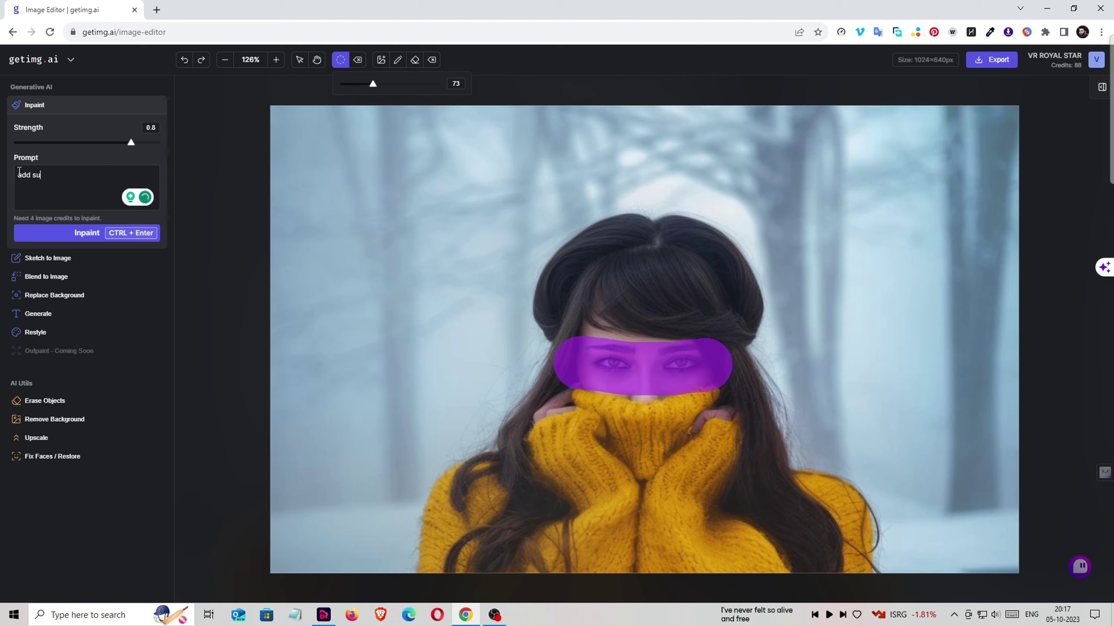
type("nglasses")
left_click(134, 233)
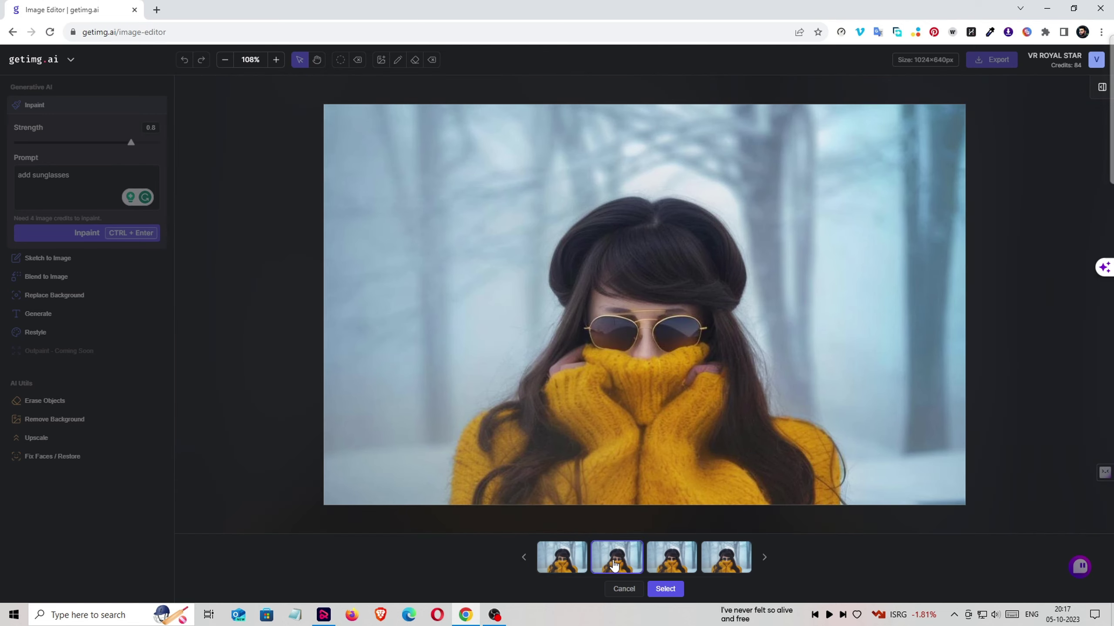
Step: Preview the third and fourth sunglasses variants and discard the sunglasses edit
left_click(665, 563)
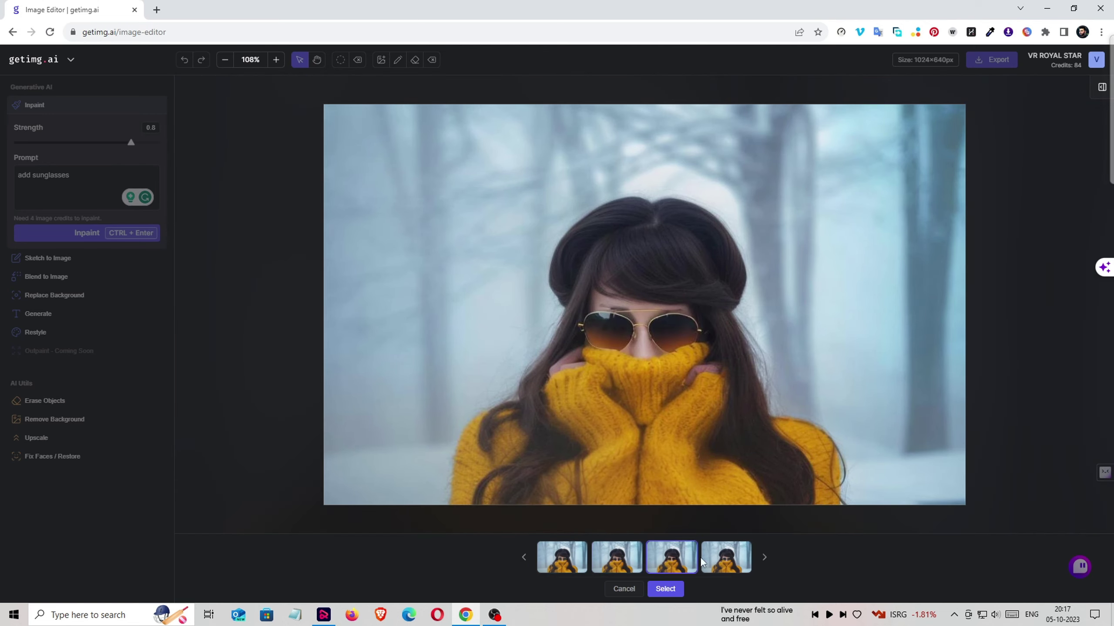
left_click(723, 564)
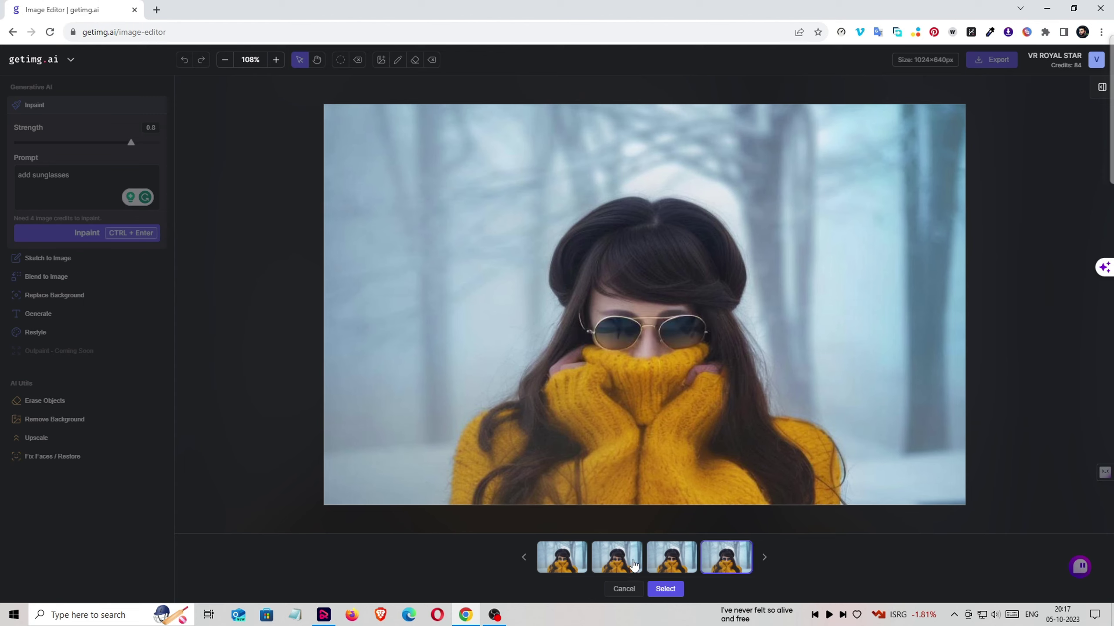
scroll(526, 347, "down", 1)
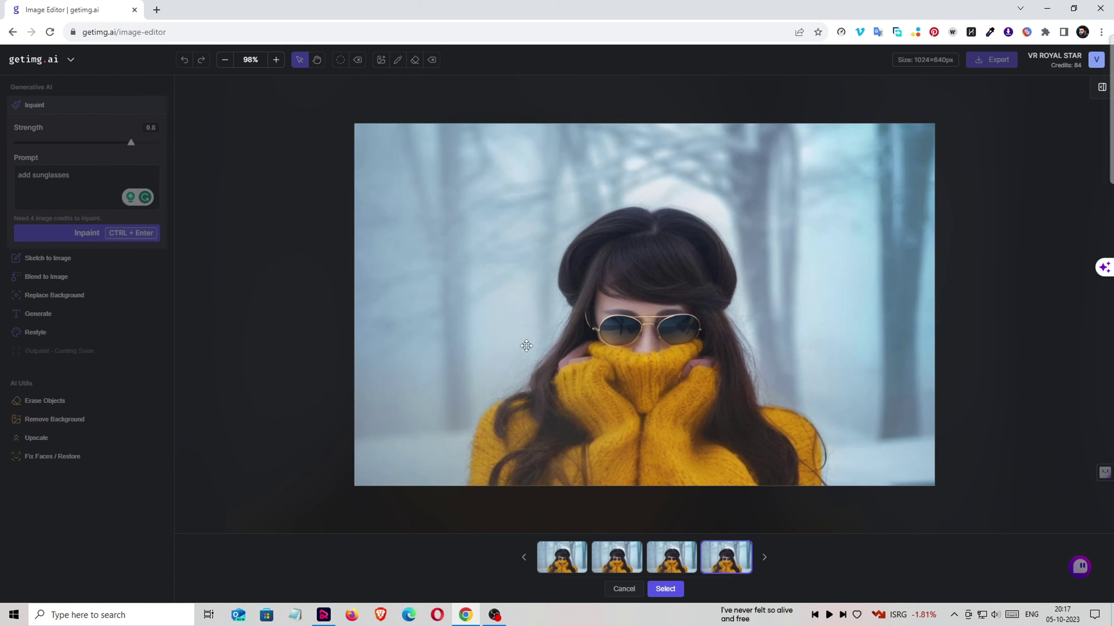
scroll(526, 347, "up", 1)
key("Escape")
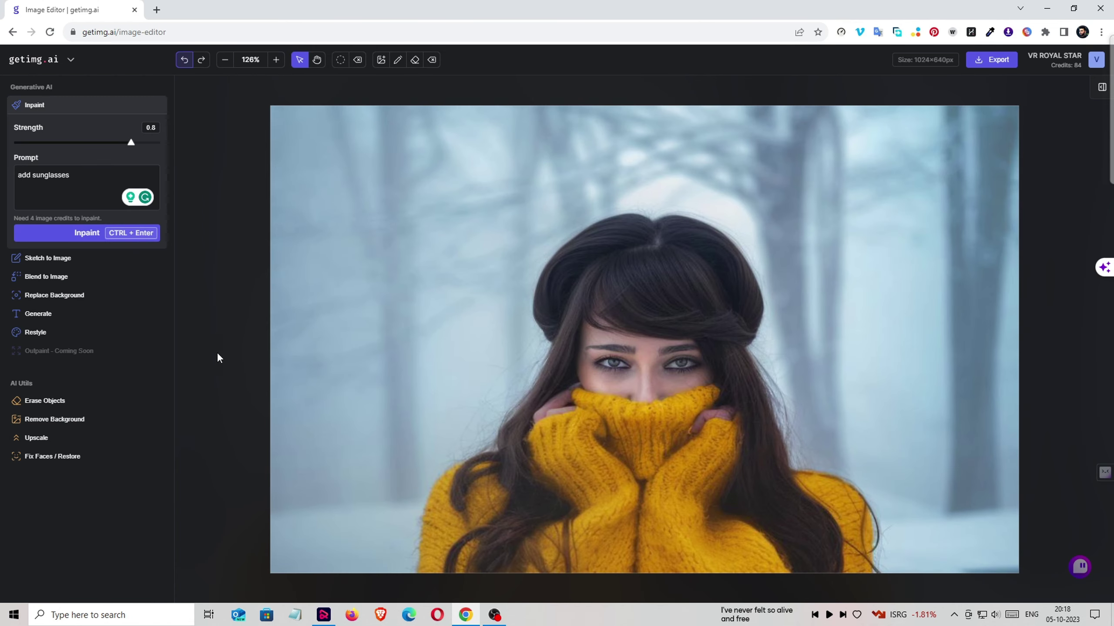
Step: Generate replacement backgrounds for the portrait with the prompt "mountain"
left_click(70, 296)
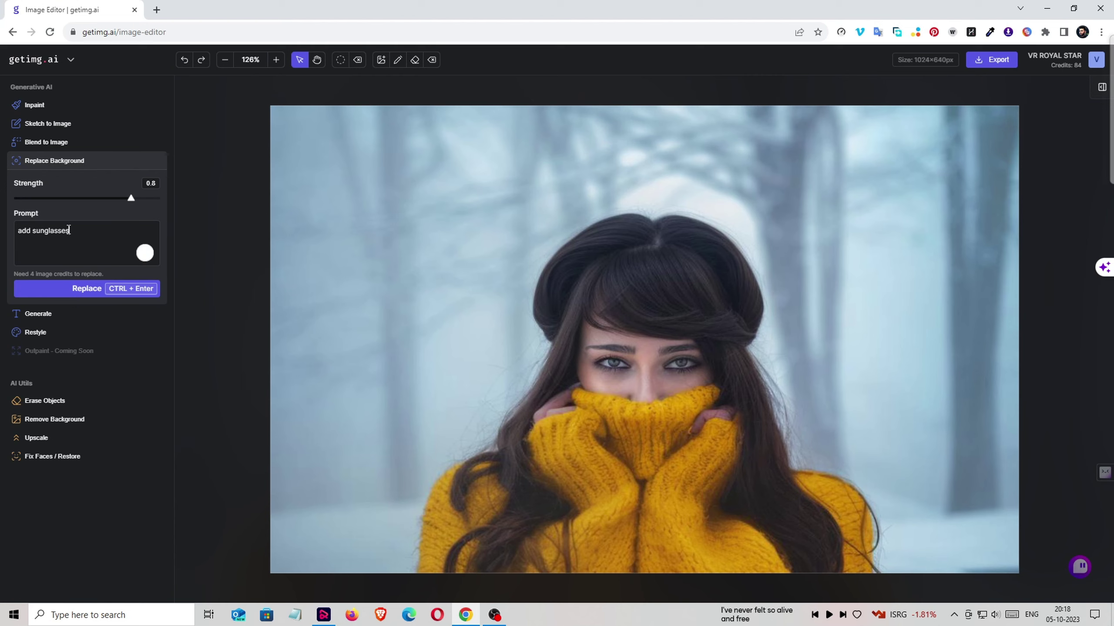
left_click_drag(71, 230, 18, 229)
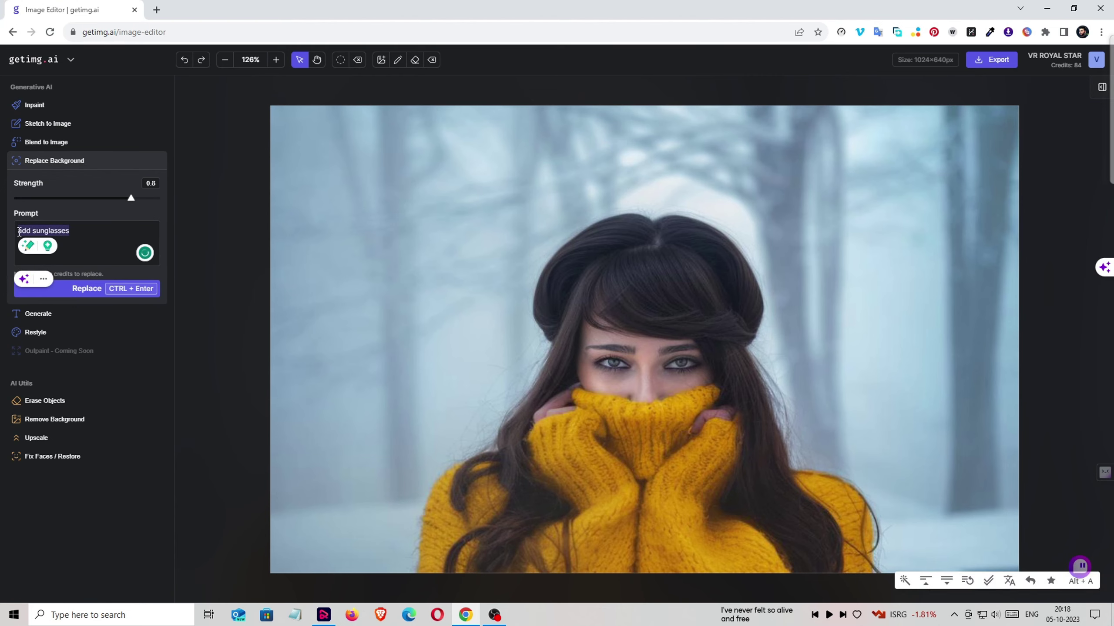
type("mou")
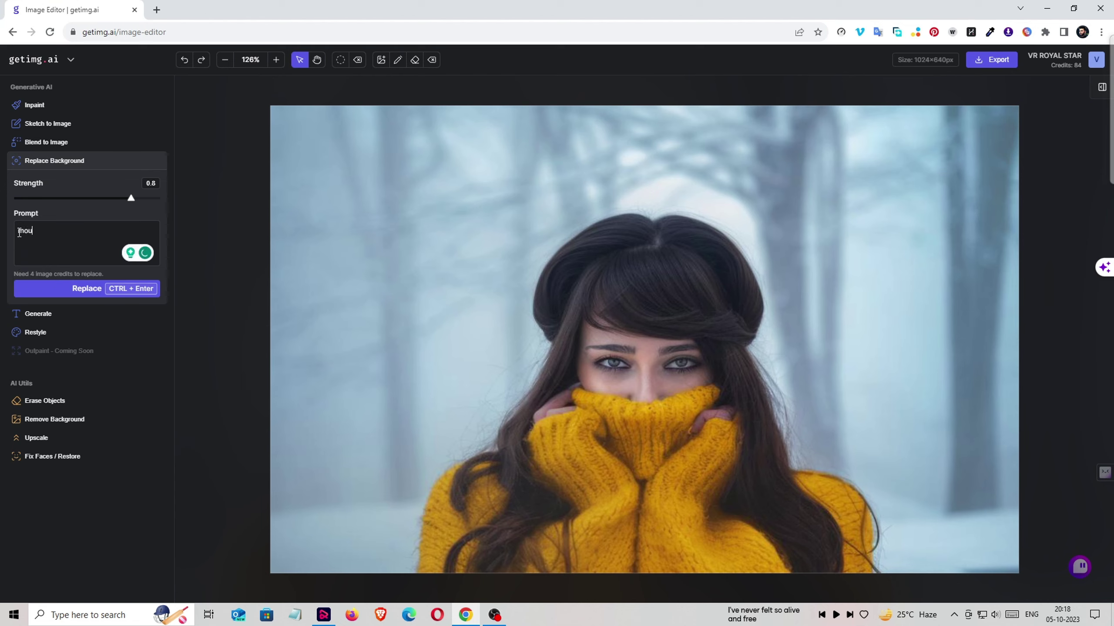
type("ntain")
left_click(128, 288)
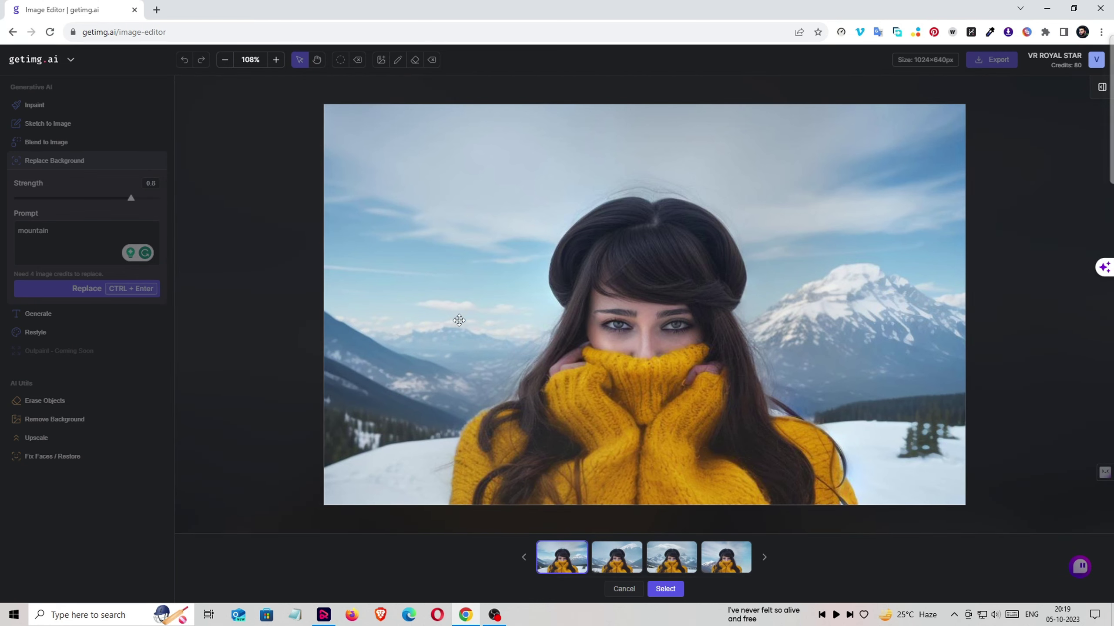
Step: Preview the mountain background variants and apply the first one, with the snowy peak beside the woman
left_click(613, 566)
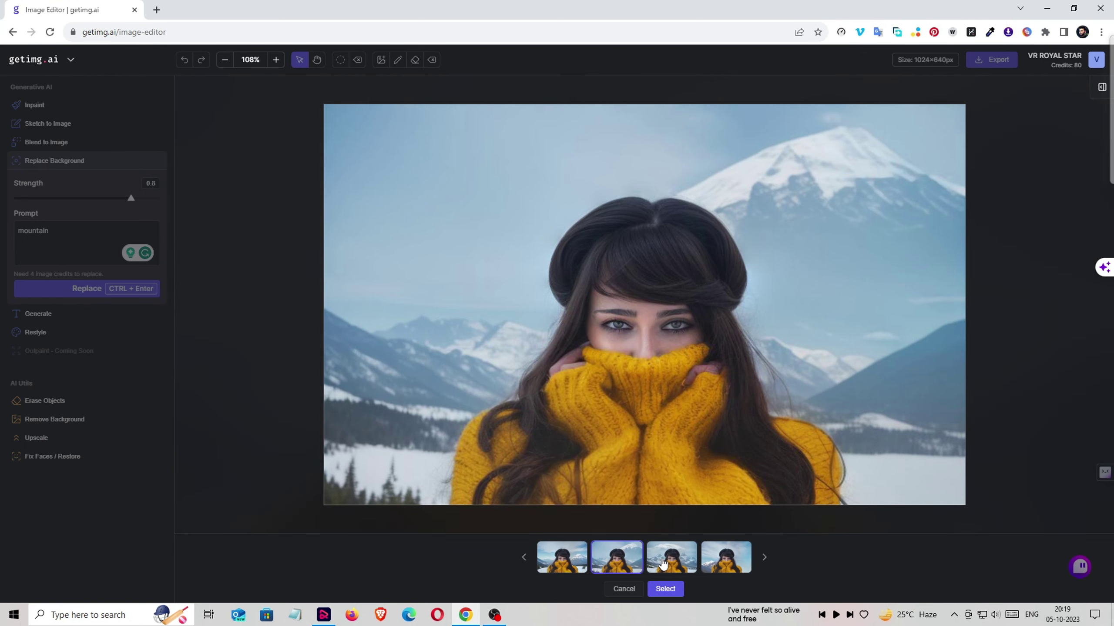
left_click(663, 563)
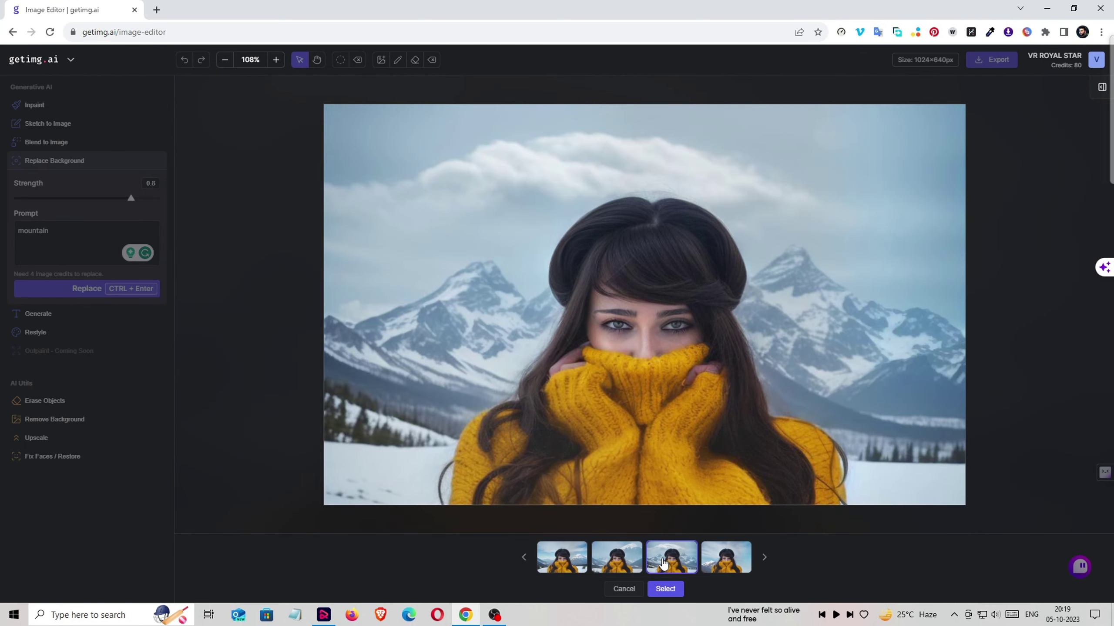
left_click(729, 561)
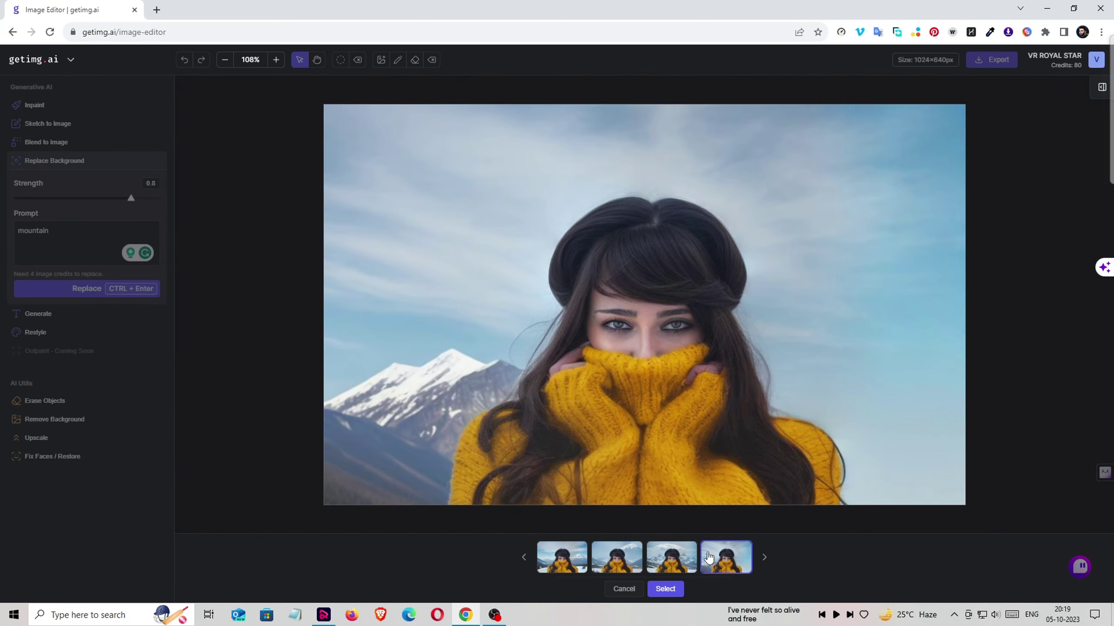
key("Return")
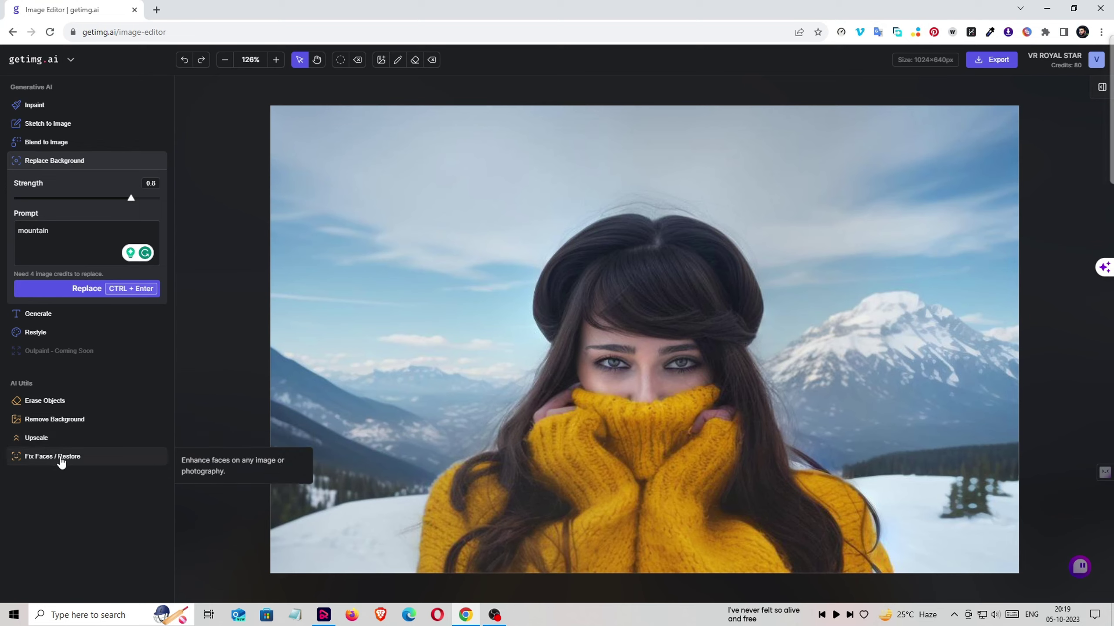
Step: Try removing the background from the portrait and undo the removal
left_click(64, 420)
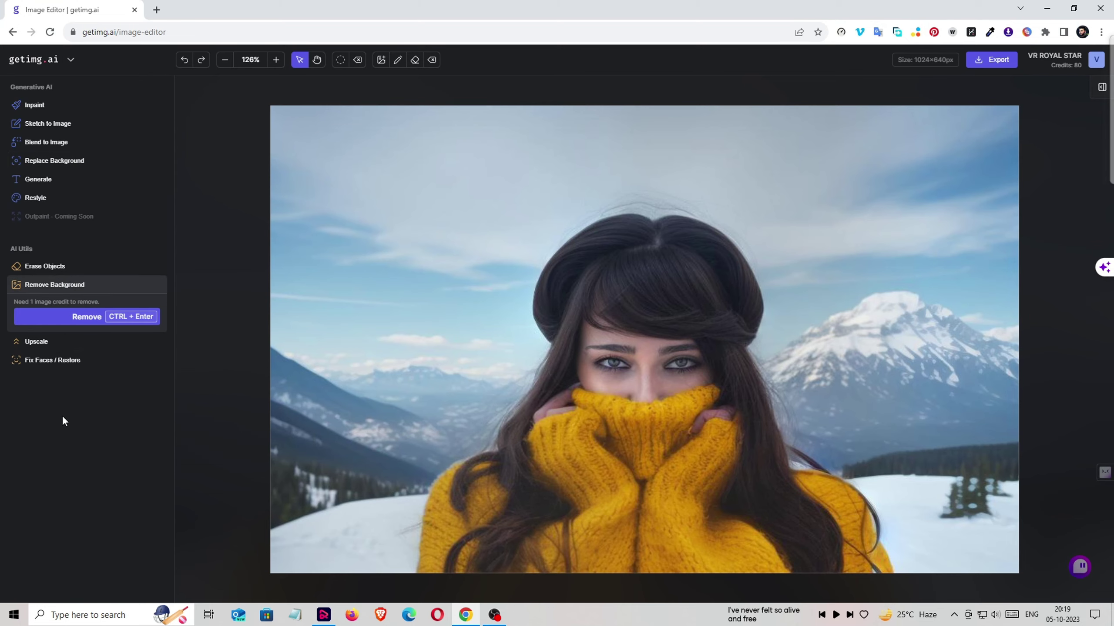
left_click(117, 321)
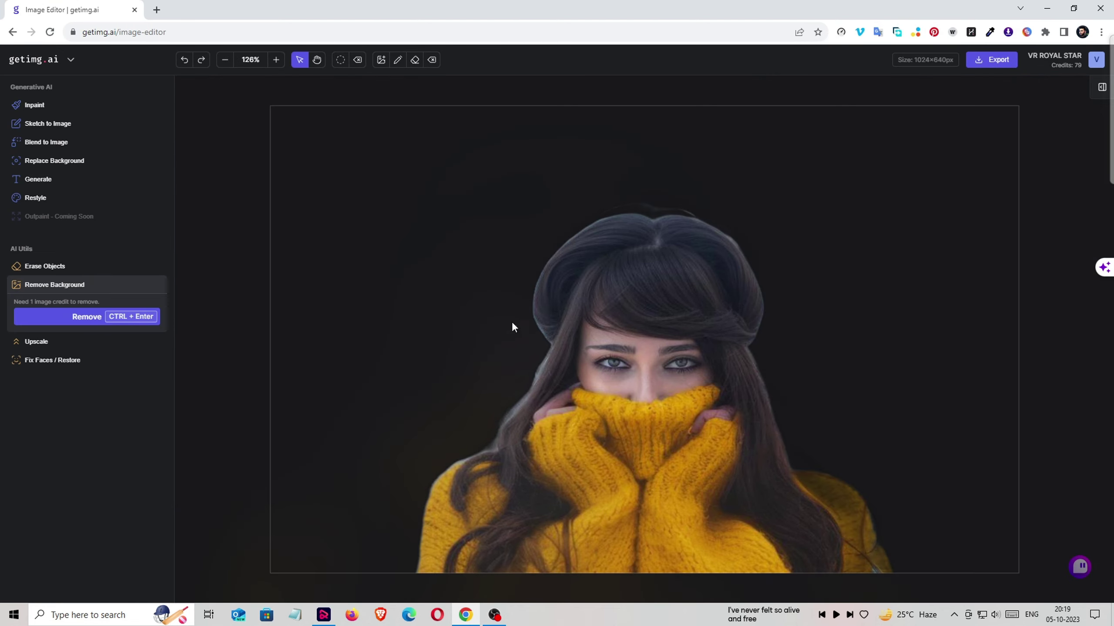
scroll(569, 272, "down", 1)
scroll(702, 224, "up", 2)
scroll(526, 226, "down", 2)
left_click(182, 59)
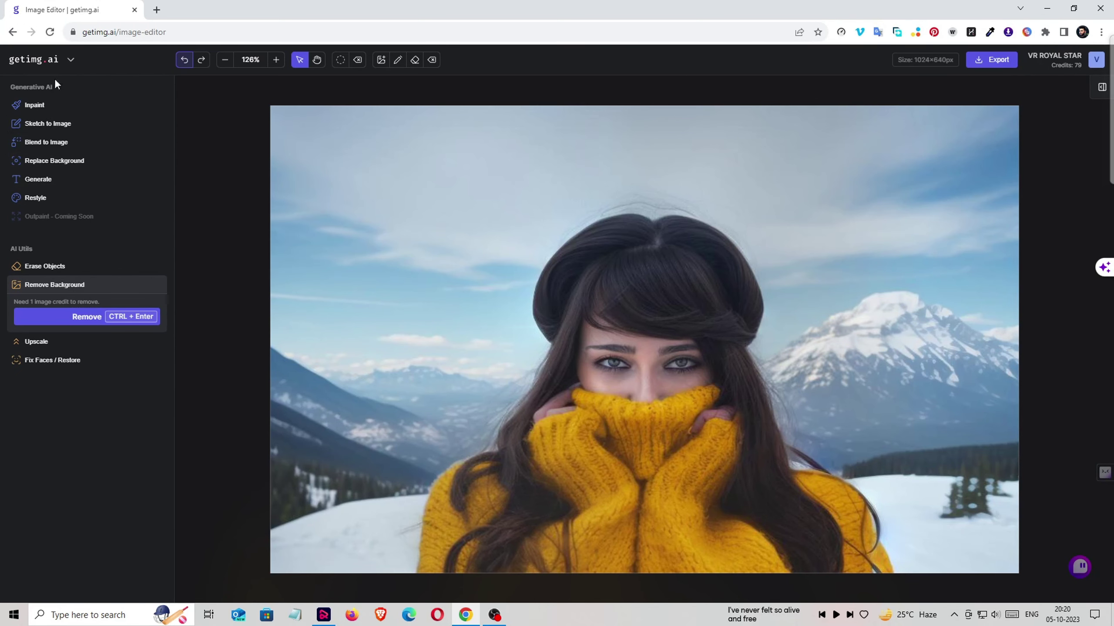
left_click(317, 59)
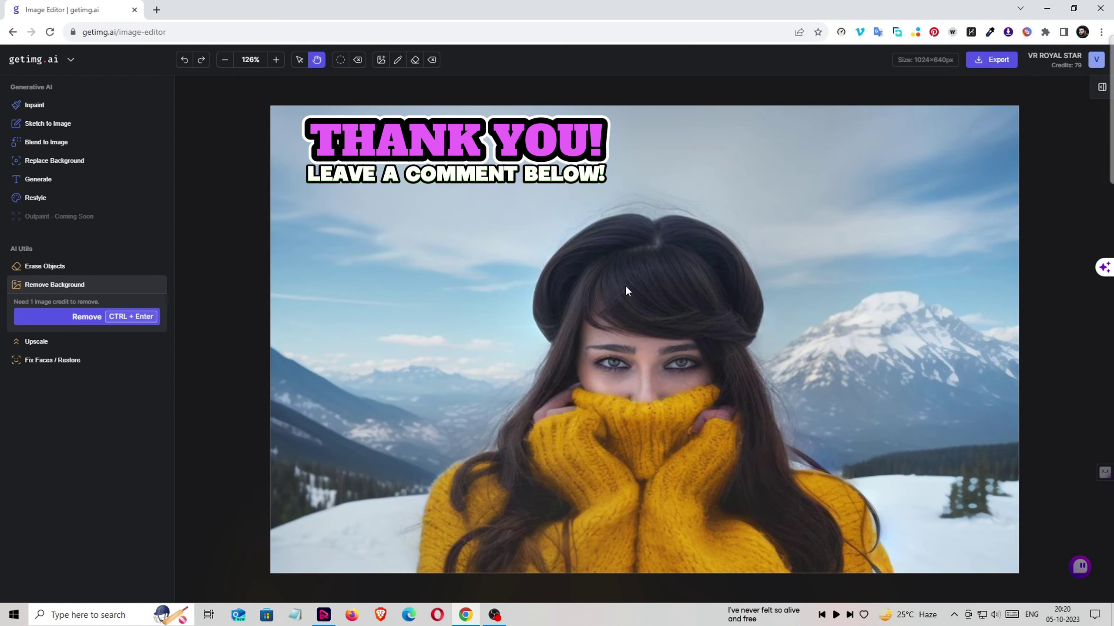